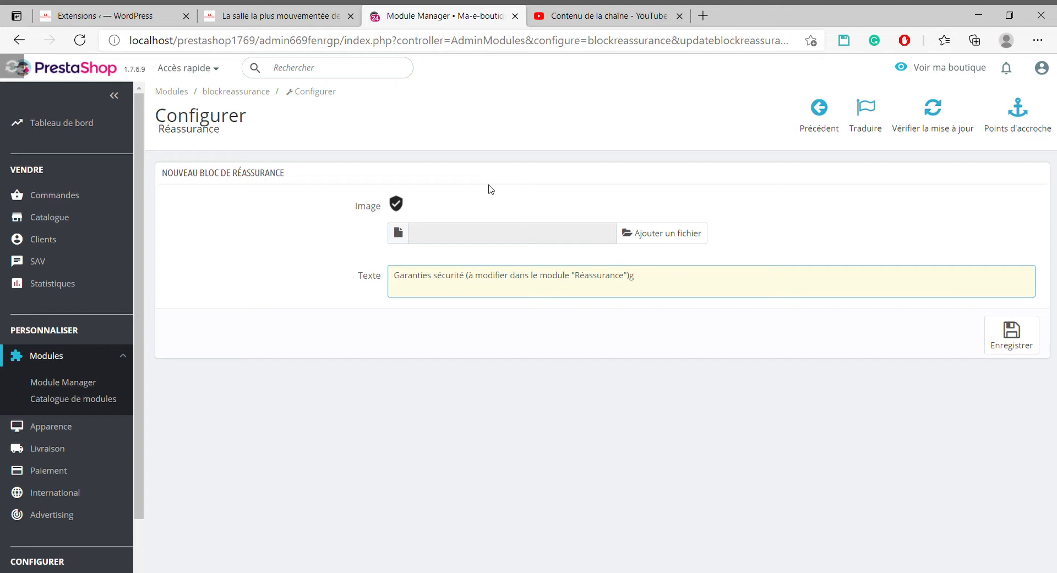
# Step: Open the Réductions section of the catalogue to show the cart rules list
pyautogui.click(55, 223)
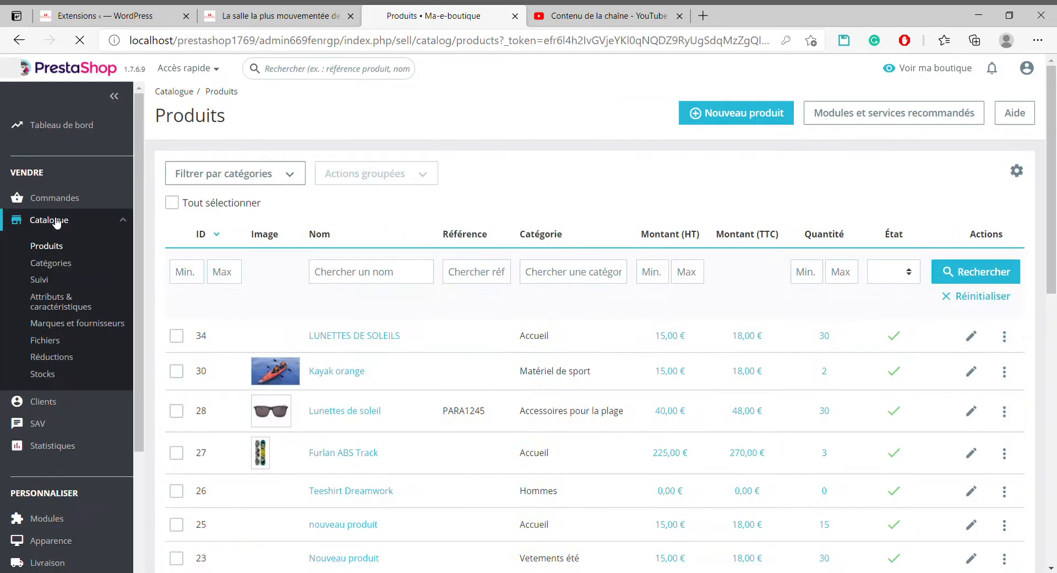
pyautogui.click(47, 358)
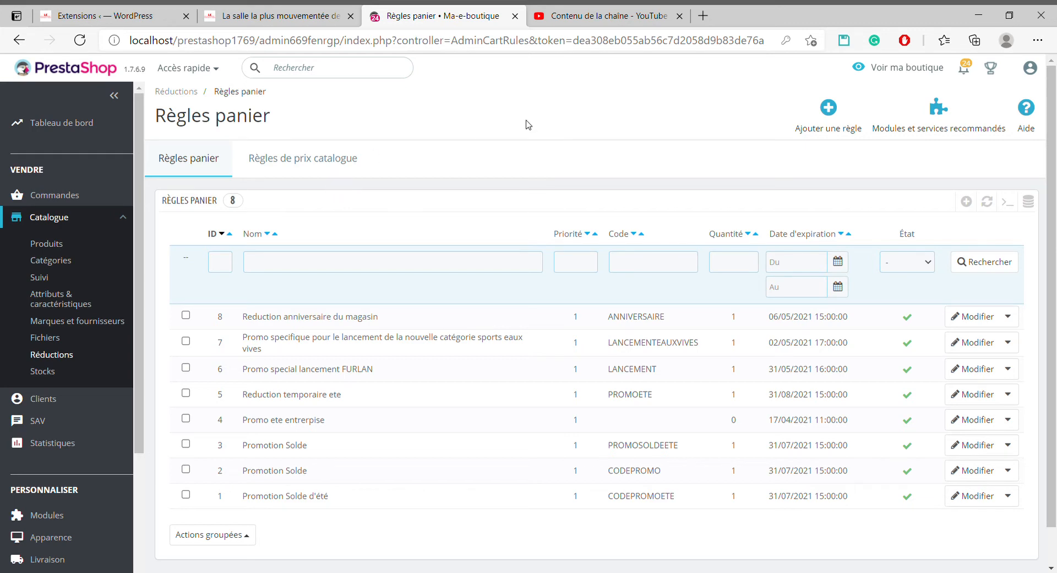
# Step: View the online shop and examine the discount badges and reduced prices on the popular products
pyautogui.click(869, 75)
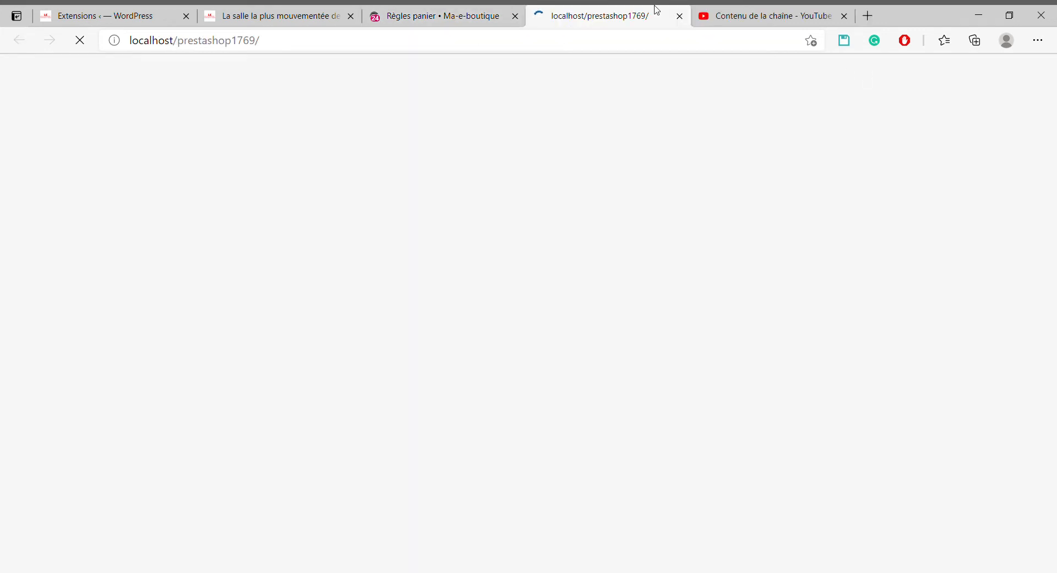
pyautogui.scroll(-3, 551, 331)
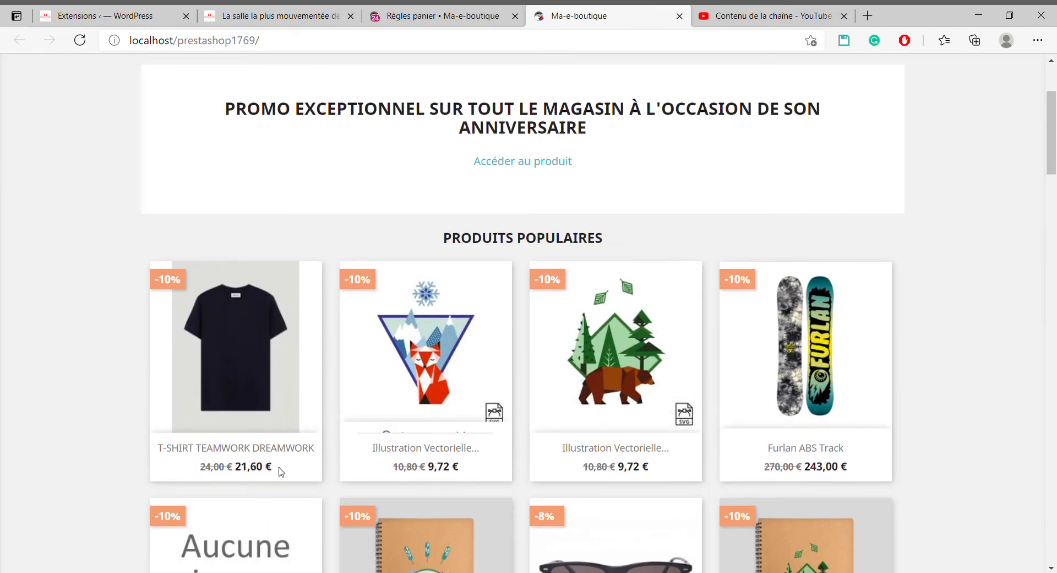
pyautogui.scroll(-5, 778, 496)
pyautogui.scroll(-1, 778, 496)
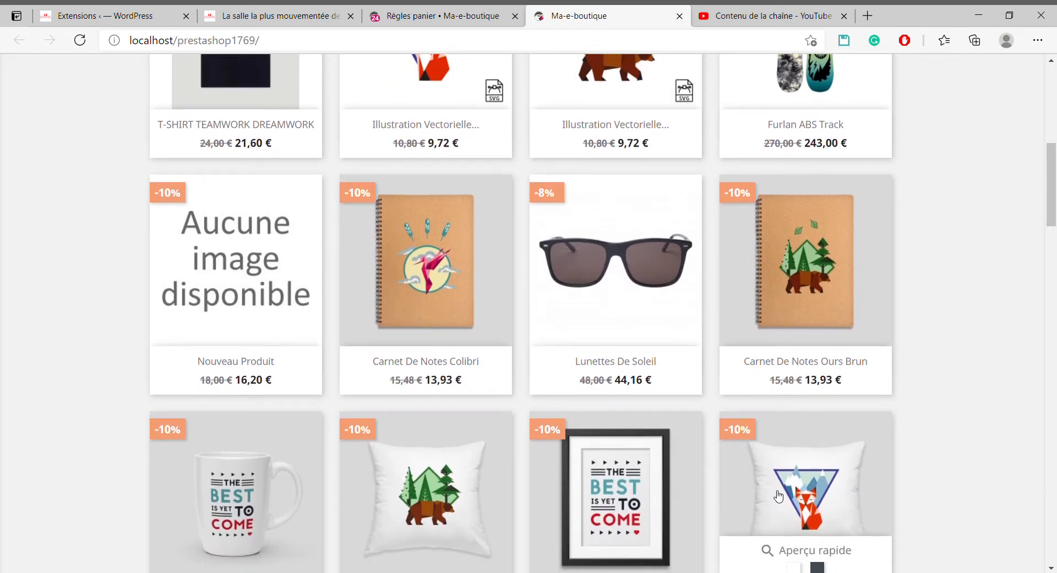
pyautogui.scroll(3, 779, 496)
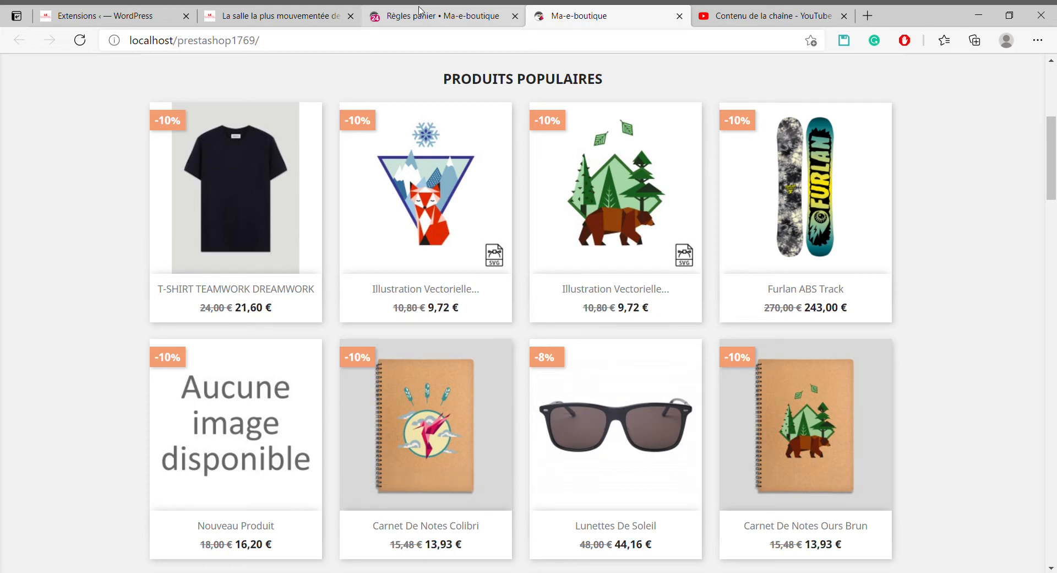
# Step: Return to the back office, start a new catalogue price rule and review its form fields
pyautogui.click(420, 13)
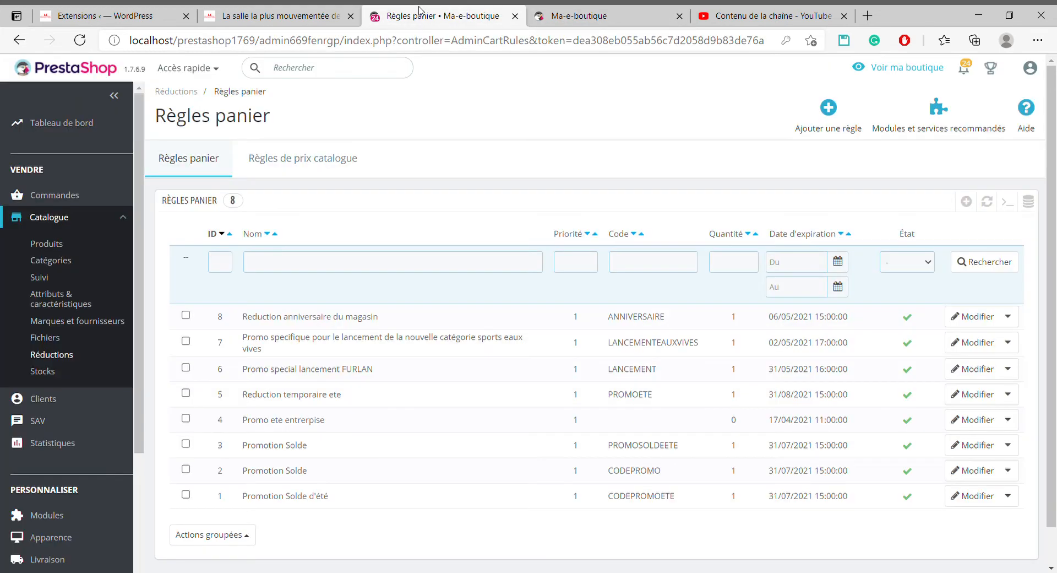
pyautogui.click(306, 171)
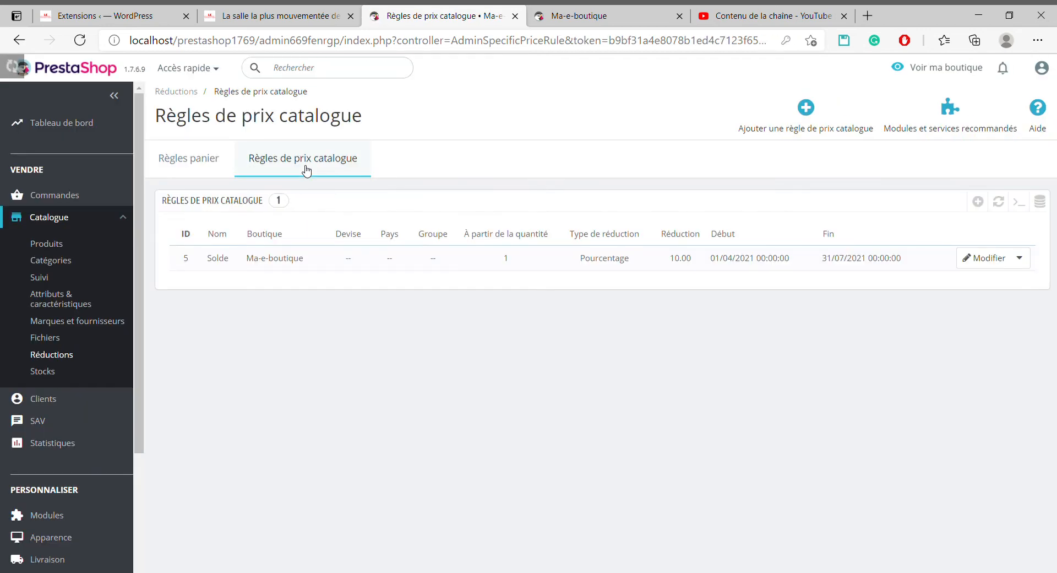
pyautogui.click(817, 109)
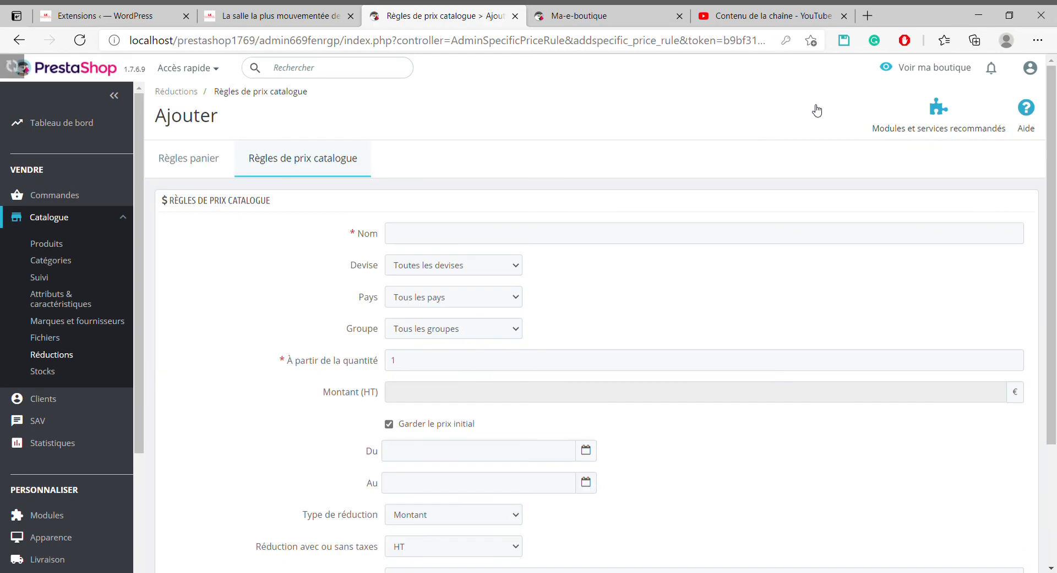
pyautogui.click(439, 237)
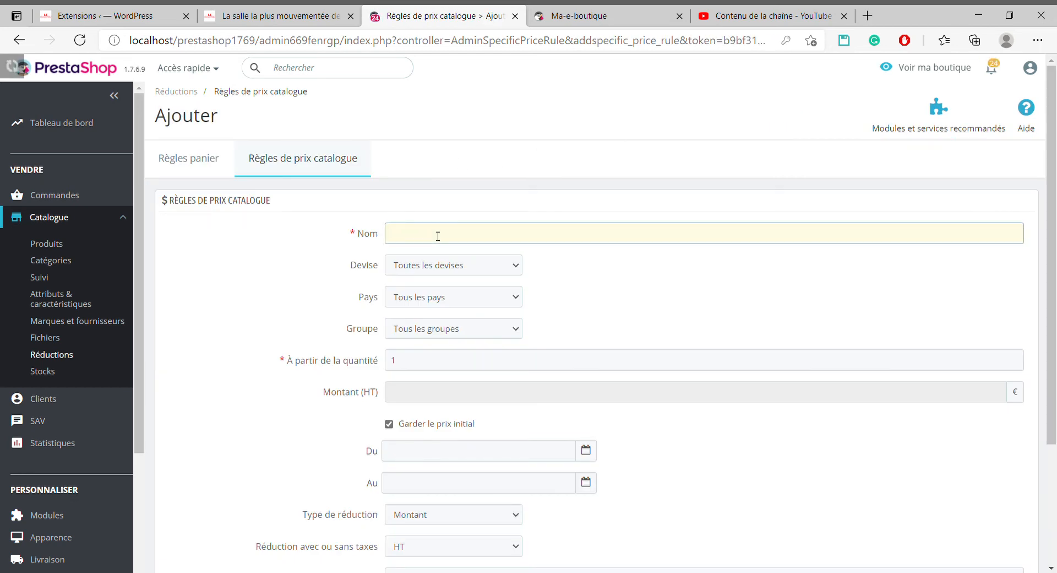
pyautogui.click(334, 212)
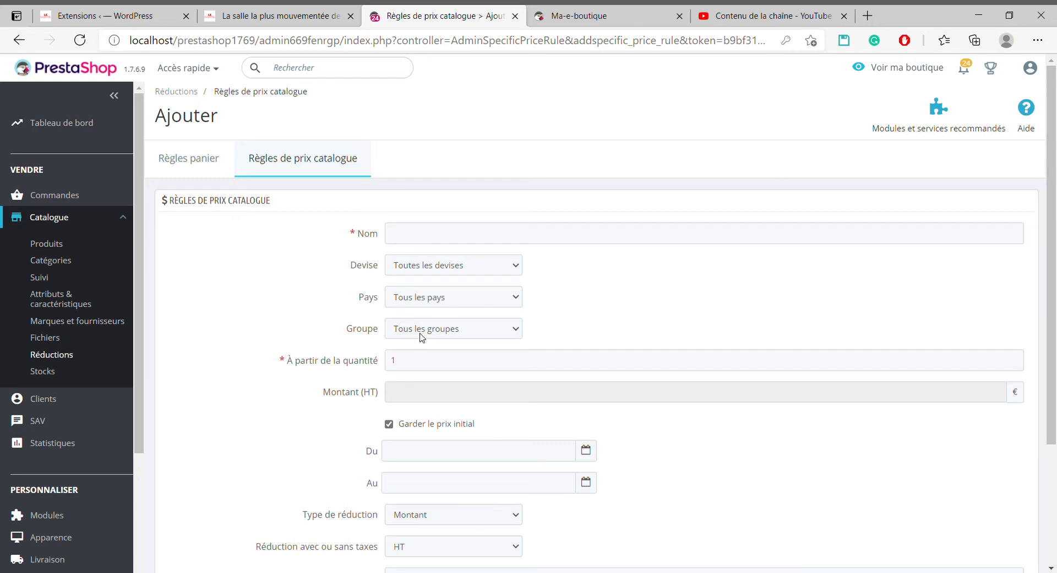
pyautogui.scroll(-3, 293, 369)
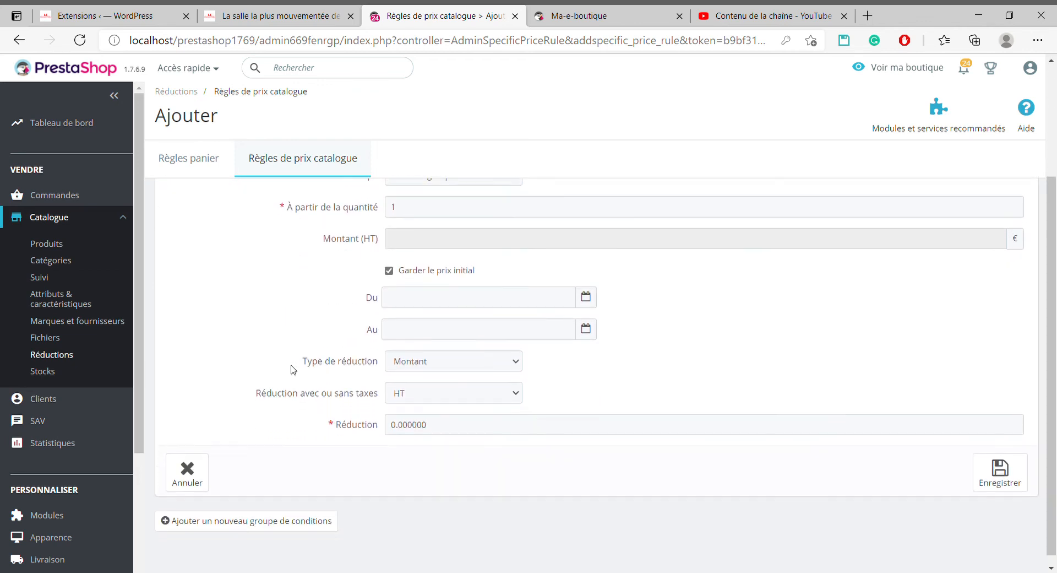
pyautogui.scroll(-1, 294, 369)
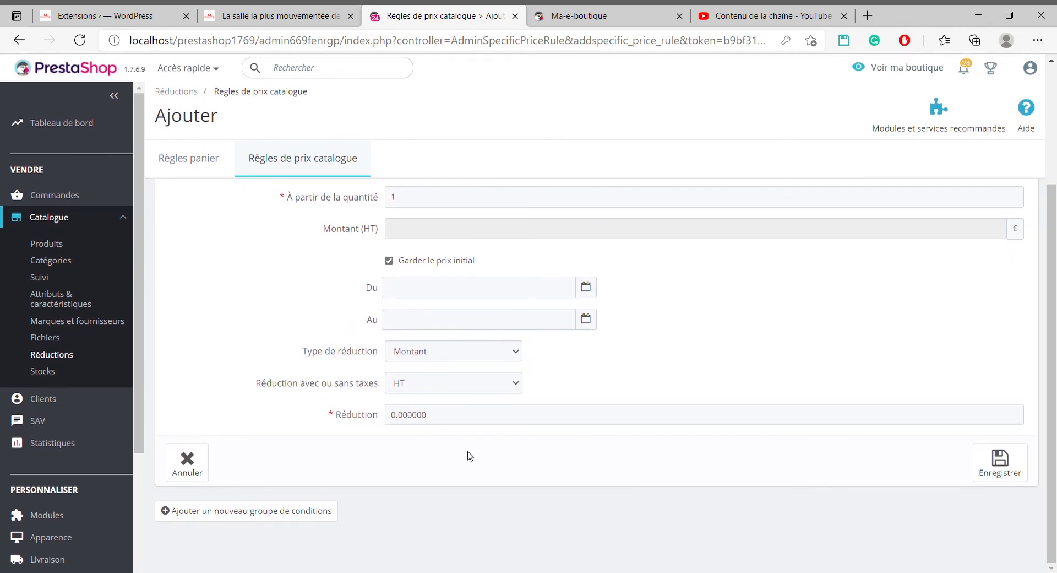
# Step: Set the new catalogue price rule's reduction to 10 and its reduction type to Pourcentage
pyautogui.click(455, 360)
pyautogui.click(463, 420)
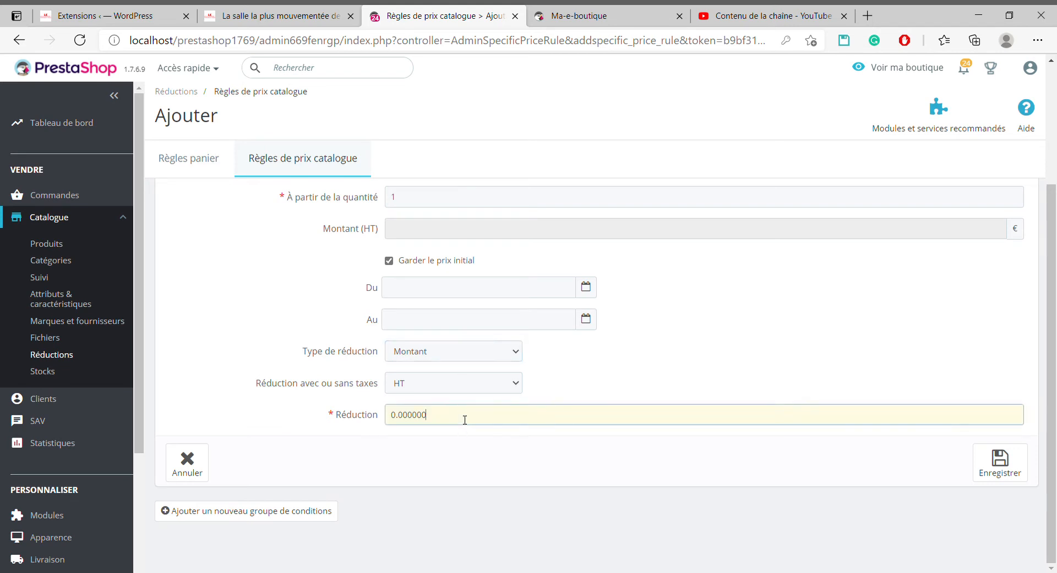
pyautogui.click(524, 483)
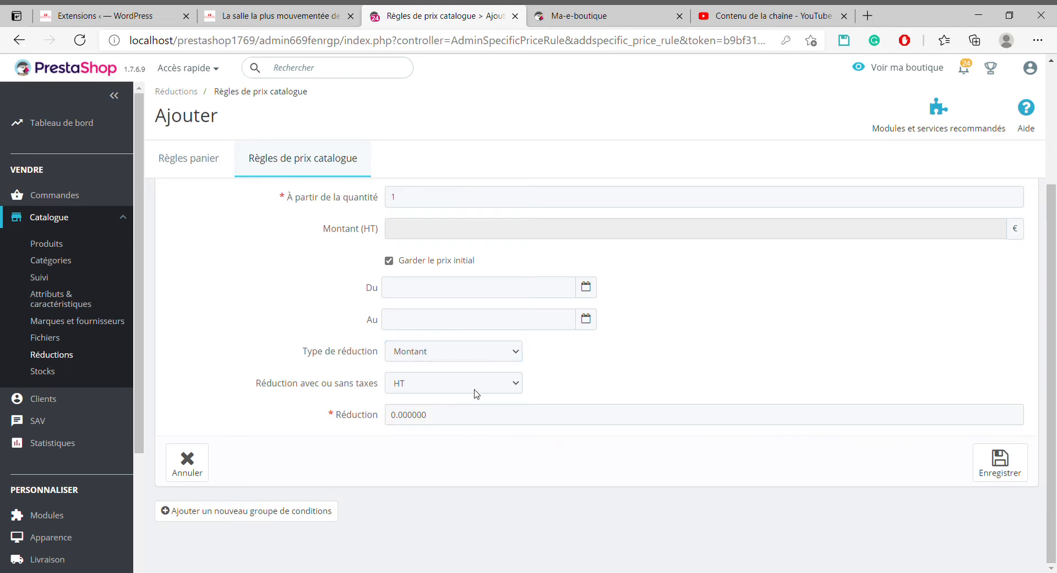
pyautogui.moveTo(453, 413); pyautogui.dragTo(370, 400)
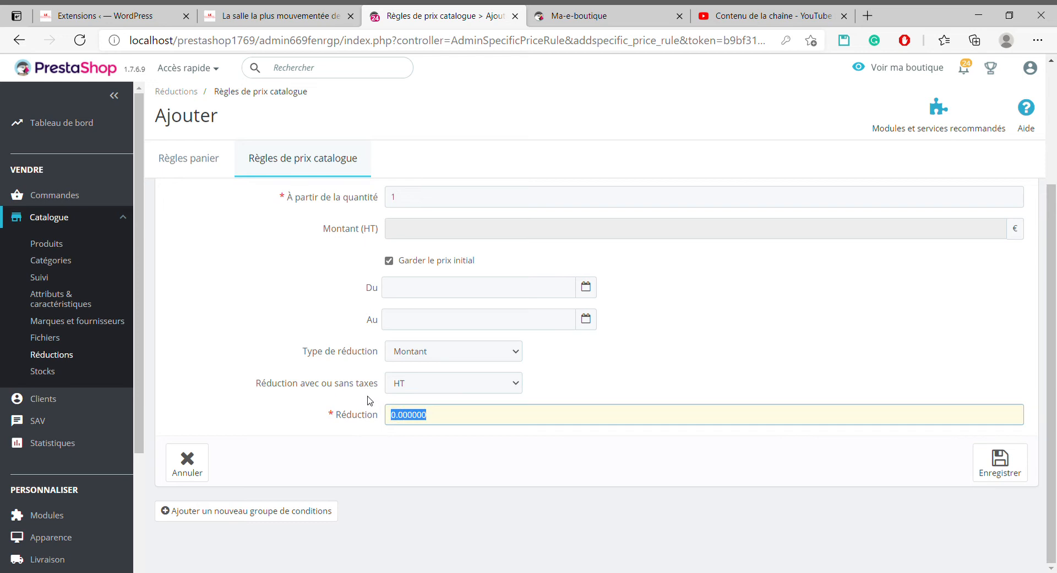
pyautogui.write('10')
pyautogui.click(513, 351)
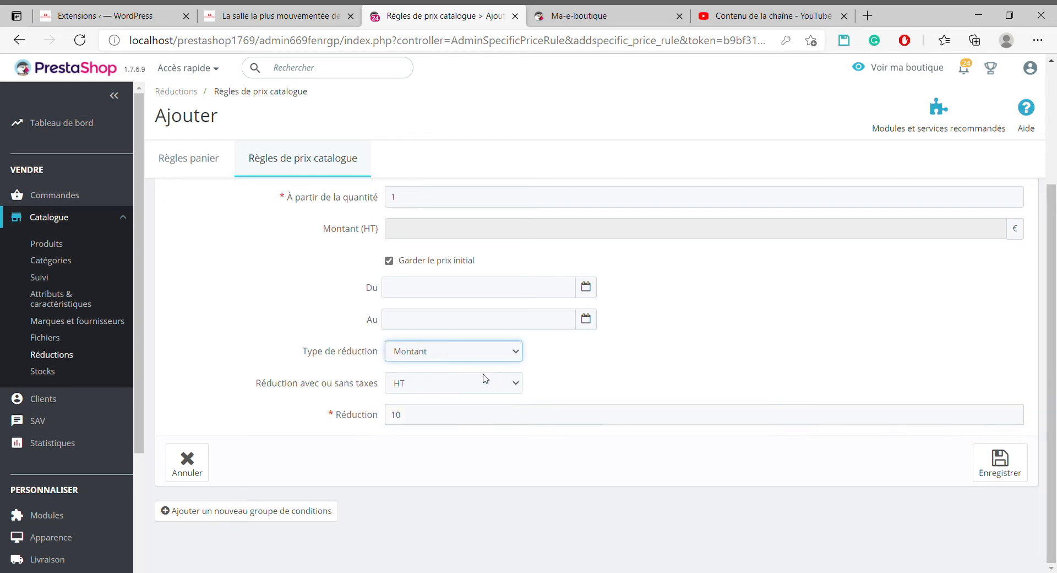
pyautogui.click(481, 382)
pyautogui.click(698, 382)
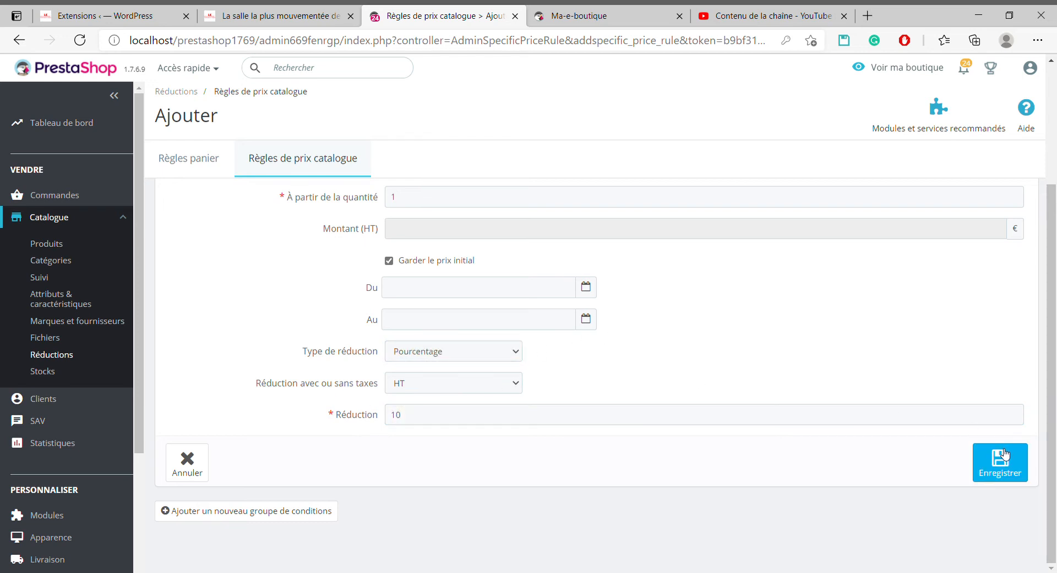
# Step: Examine the discounted products in the shop once more, switching between the shop and the price rule form
pyautogui.click(570, 23)
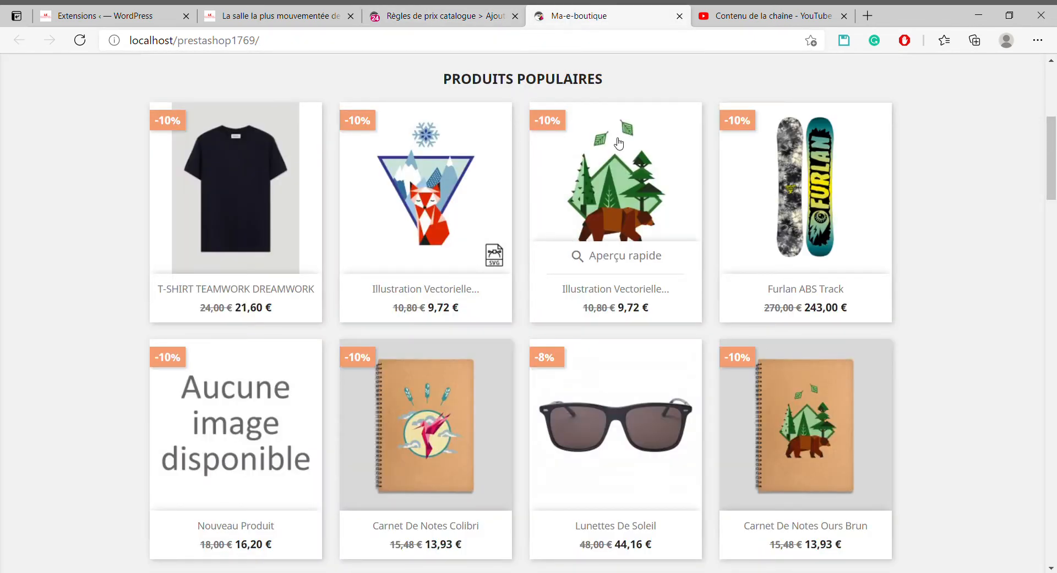
pyautogui.click(460, 20)
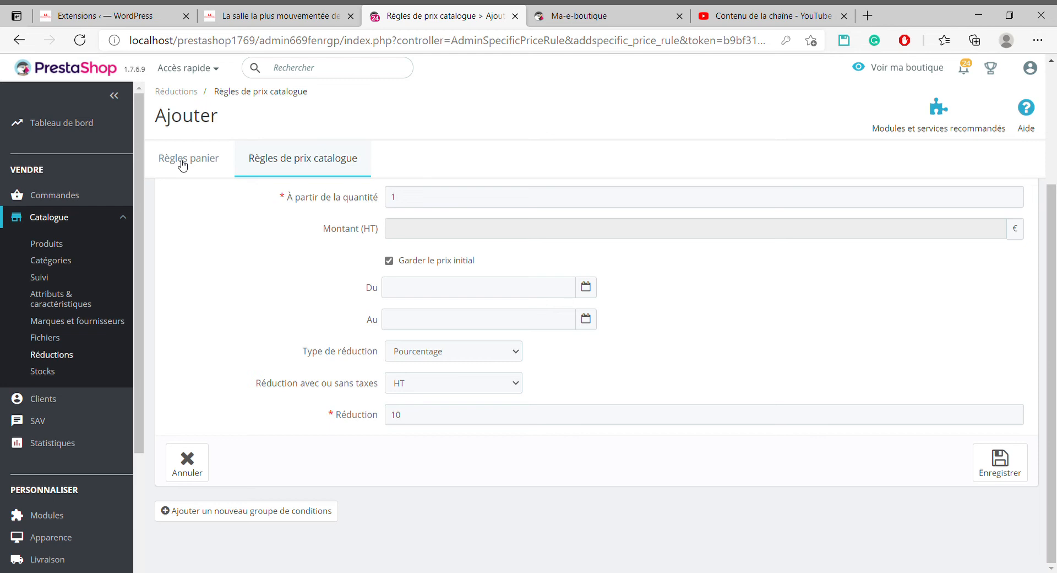
pyautogui.click(586, 23)
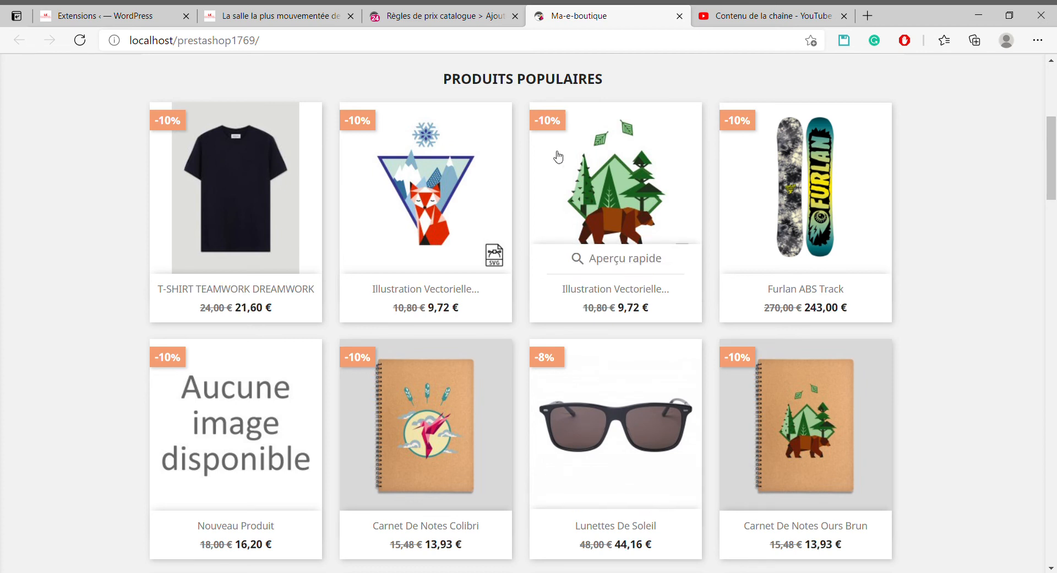
pyautogui.click(473, 18)
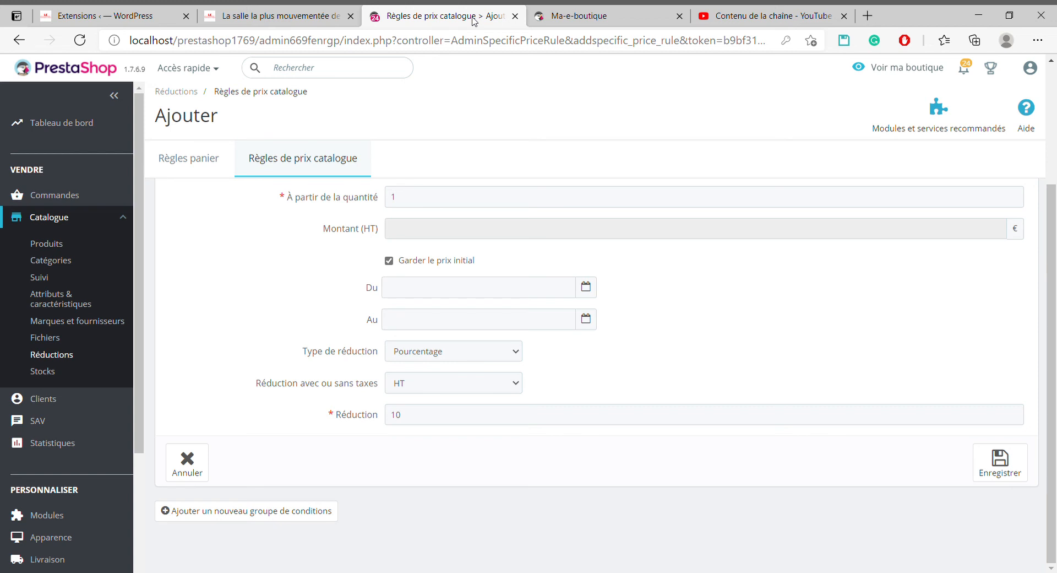
# Step: Open the Kayak orange product's price settings and start adding a specific price
pyautogui.click(61, 245)
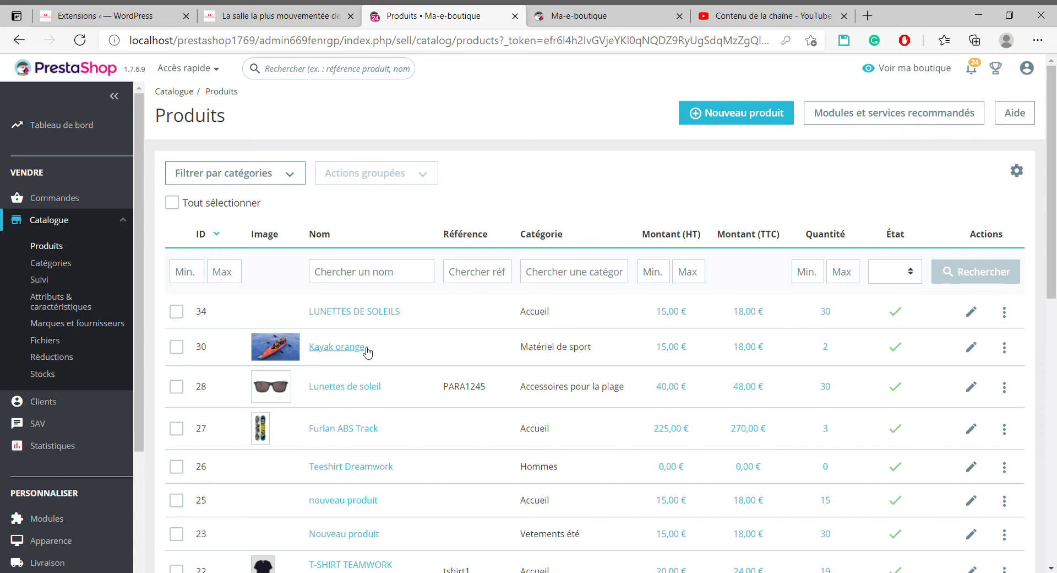
pyautogui.click(365, 347)
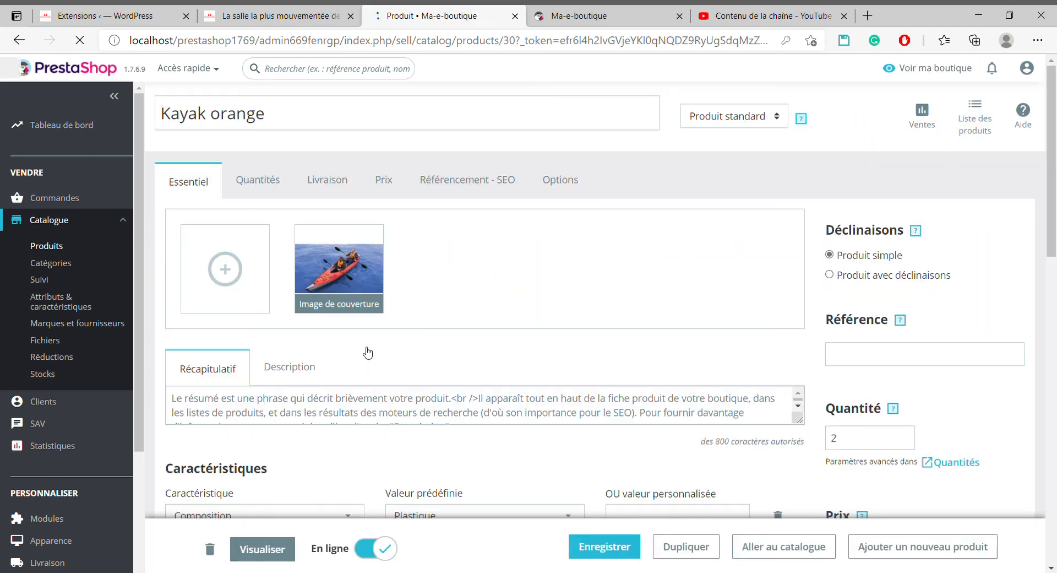
pyautogui.click(384, 181)
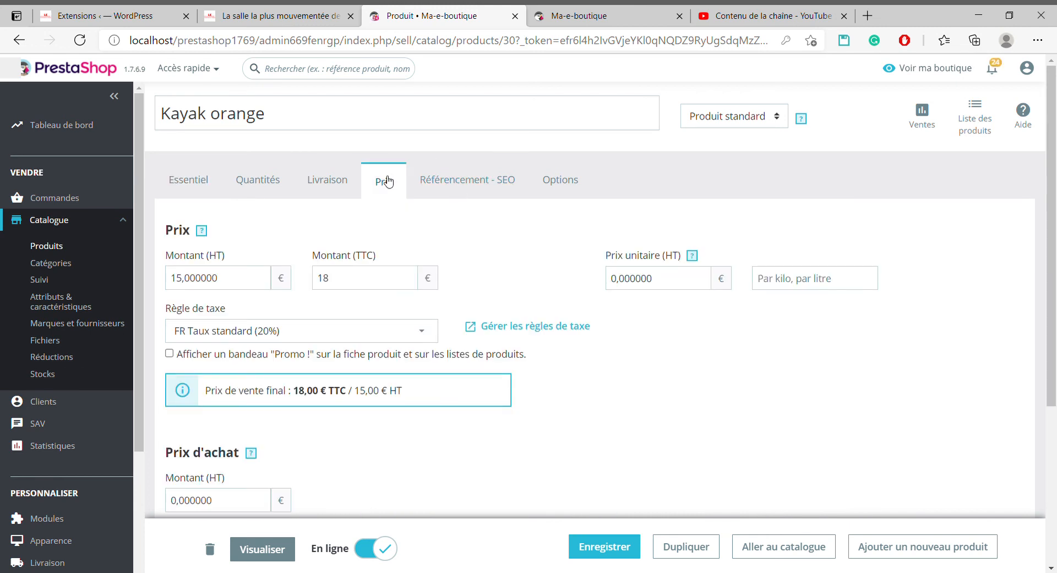
pyautogui.scroll(-4, 531, 323)
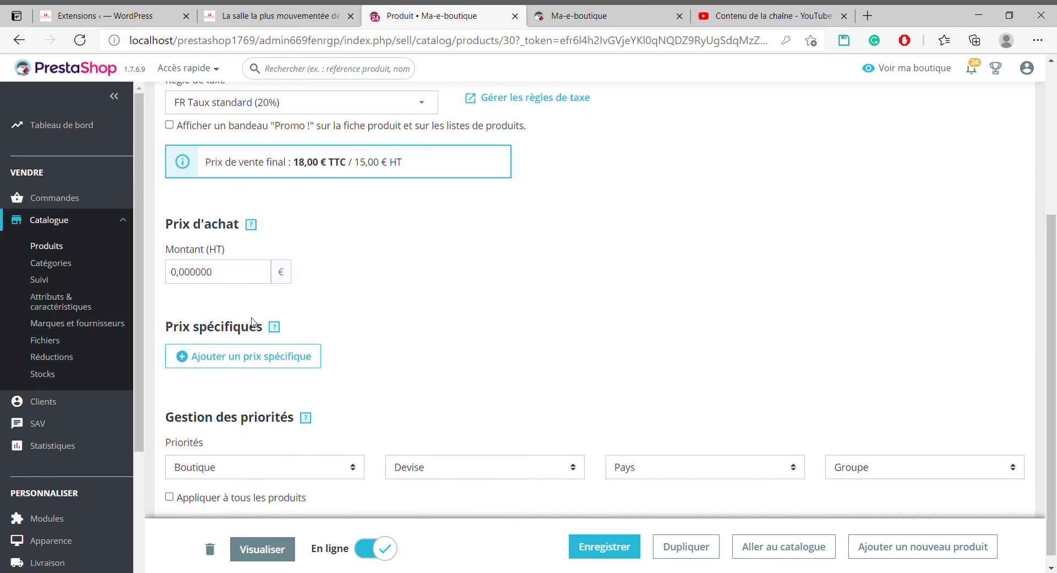
pyautogui.click(271, 353)
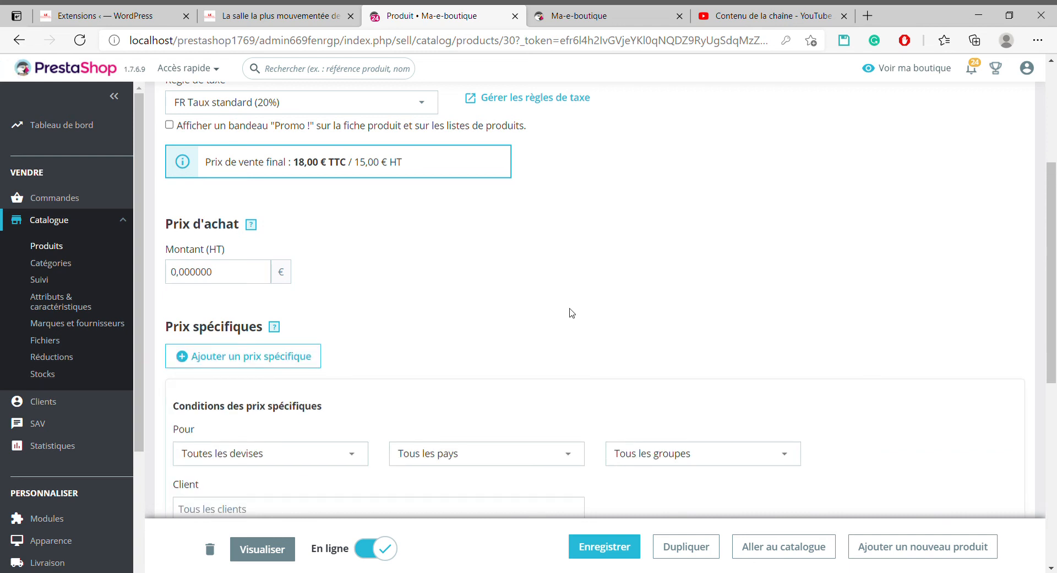
# Step: Set the Kayak orange specific price to a 15 % reduction and save it
pyautogui.scroll(-6, 567, 311)
pyautogui.scroll(2, 563, 310)
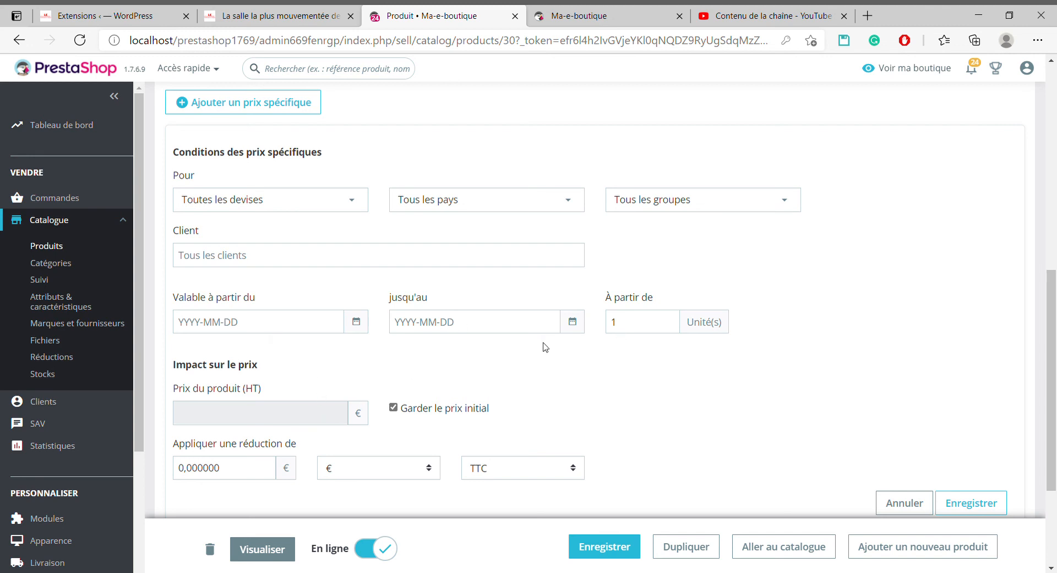
pyautogui.click(393, 473)
pyautogui.press('Down')
pyautogui.doubleClick(262, 469)
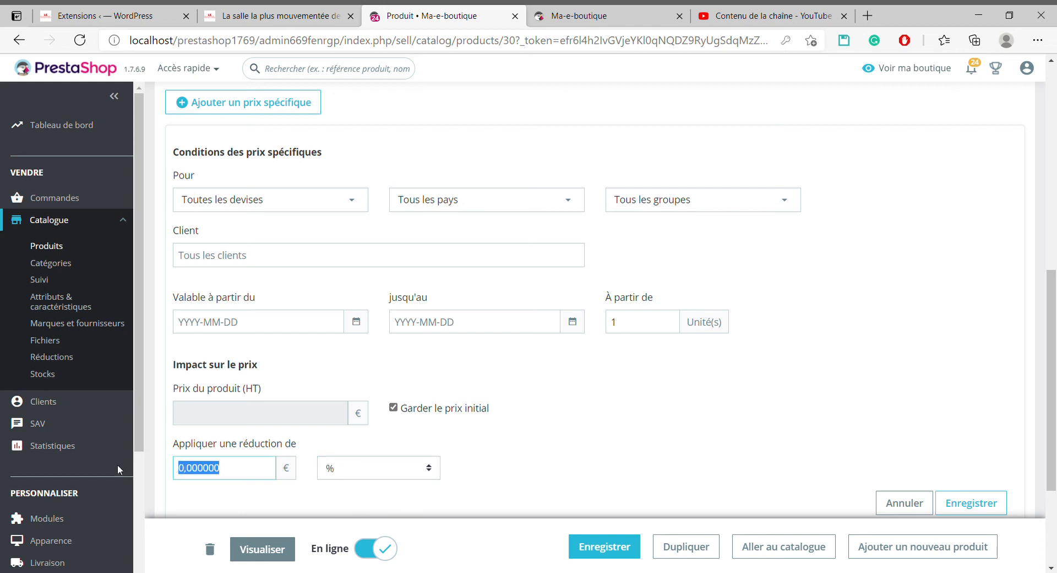
pyautogui.write('15')
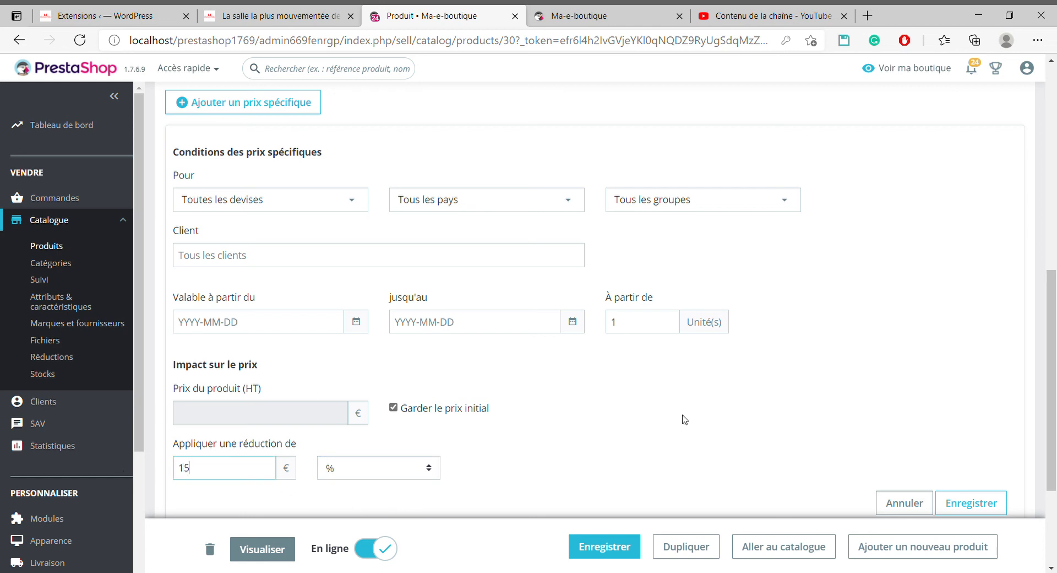
pyautogui.click(684, 417)
pyautogui.scroll(-1, 684, 418)
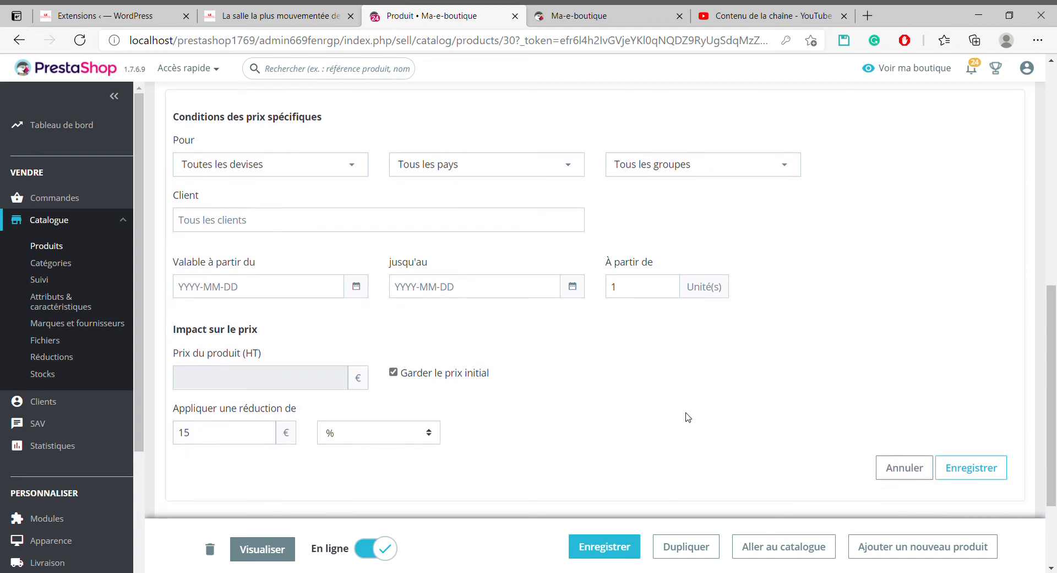
pyautogui.click(997, 469)
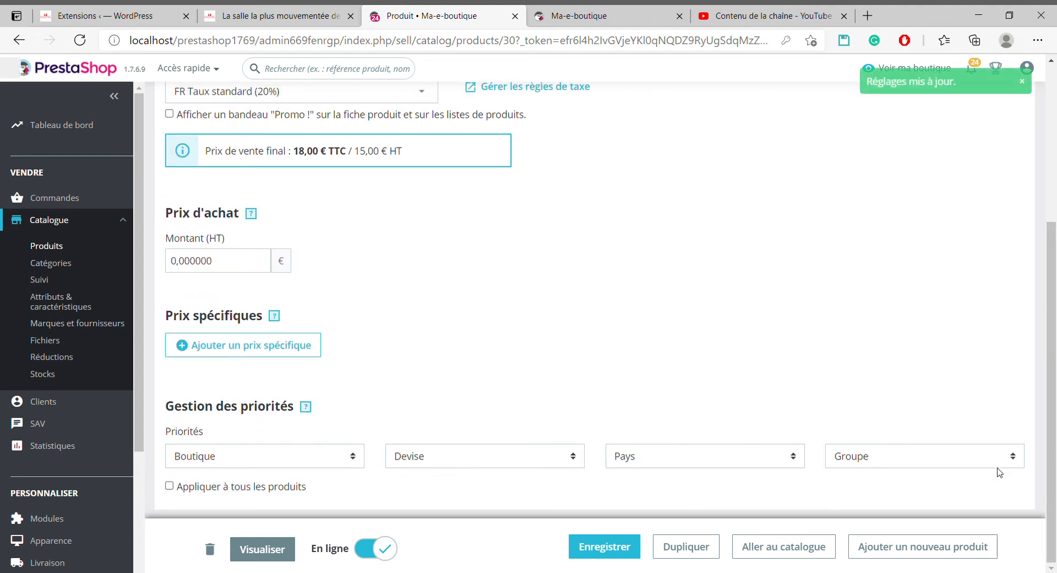